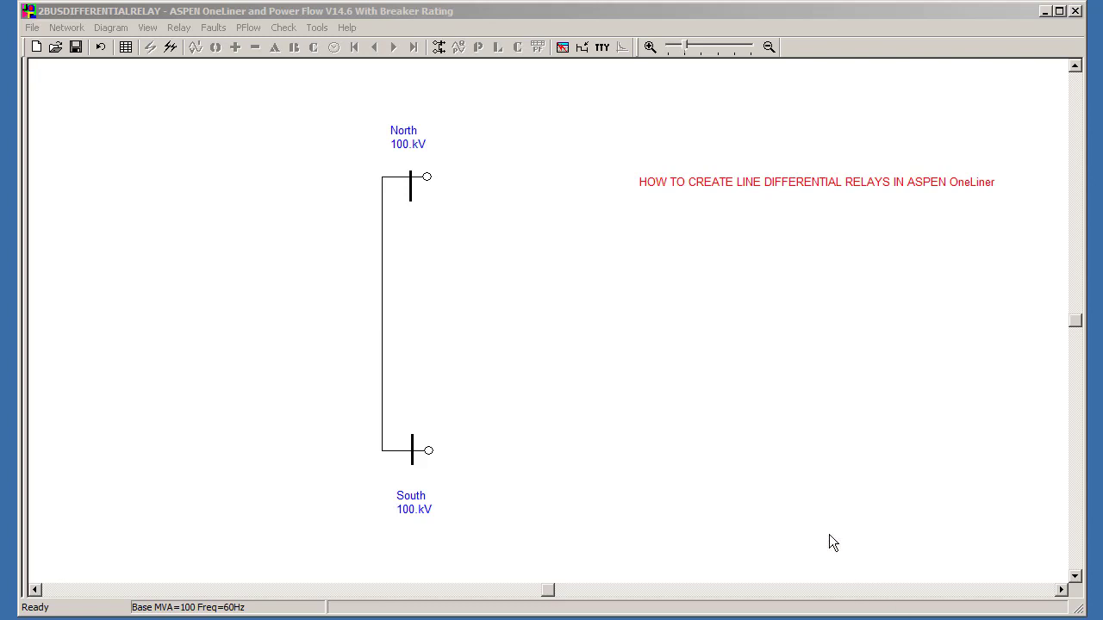
Create a North-end relay group with a new line differential relay named ABC
{"action": "right_click", "coordinate": [399, 176]}
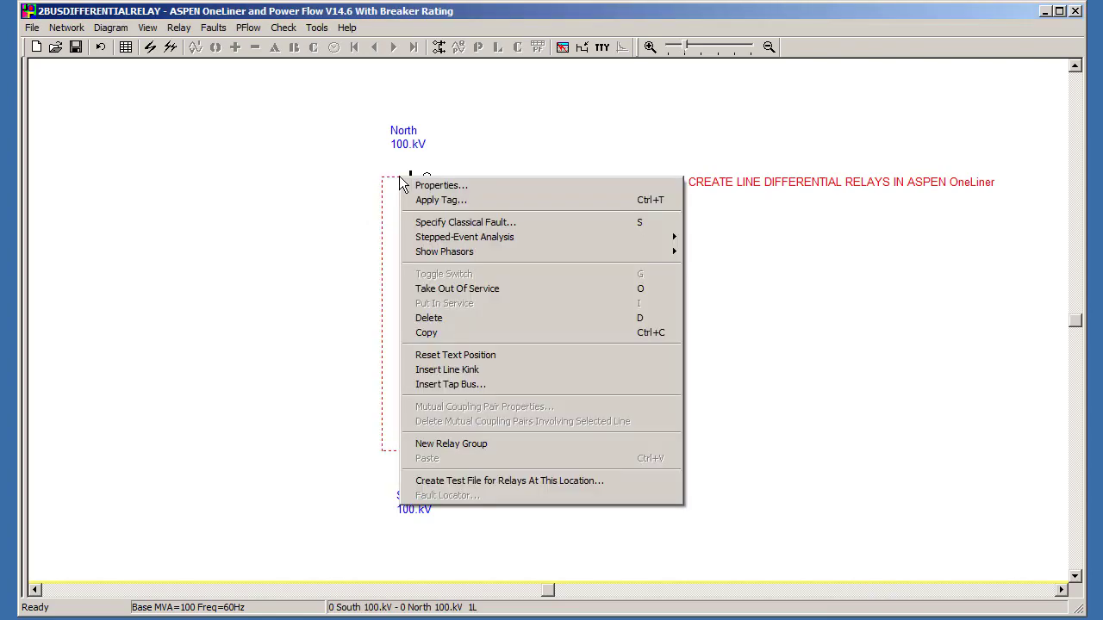
{"action": "left_click", "coordinate": [449, 441]}
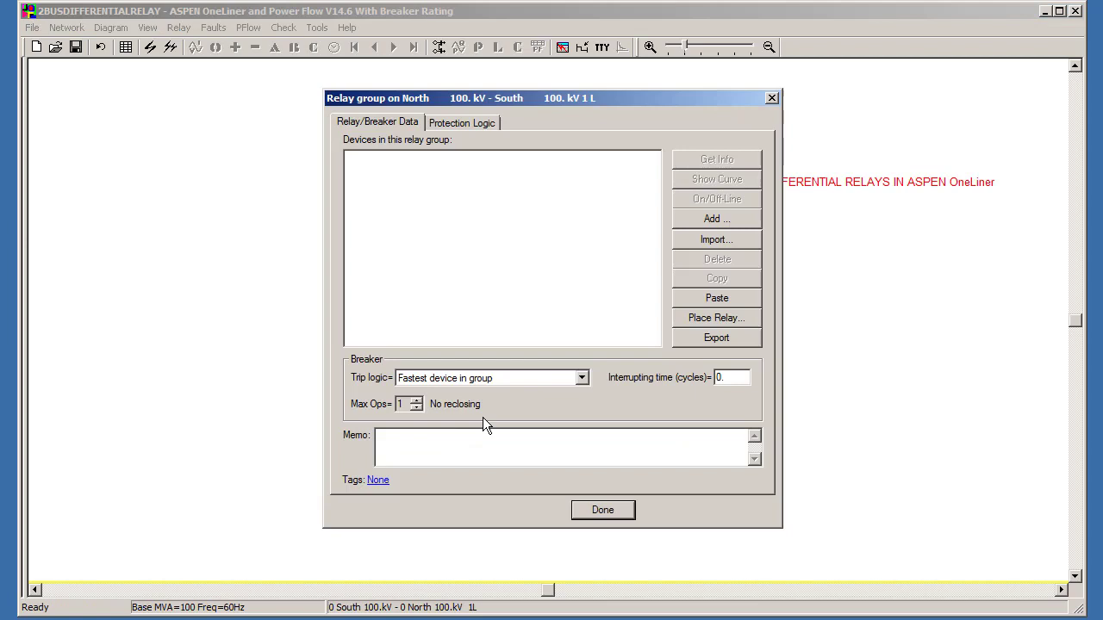
{"action": "left_click", "coordinate": [711, 222]}
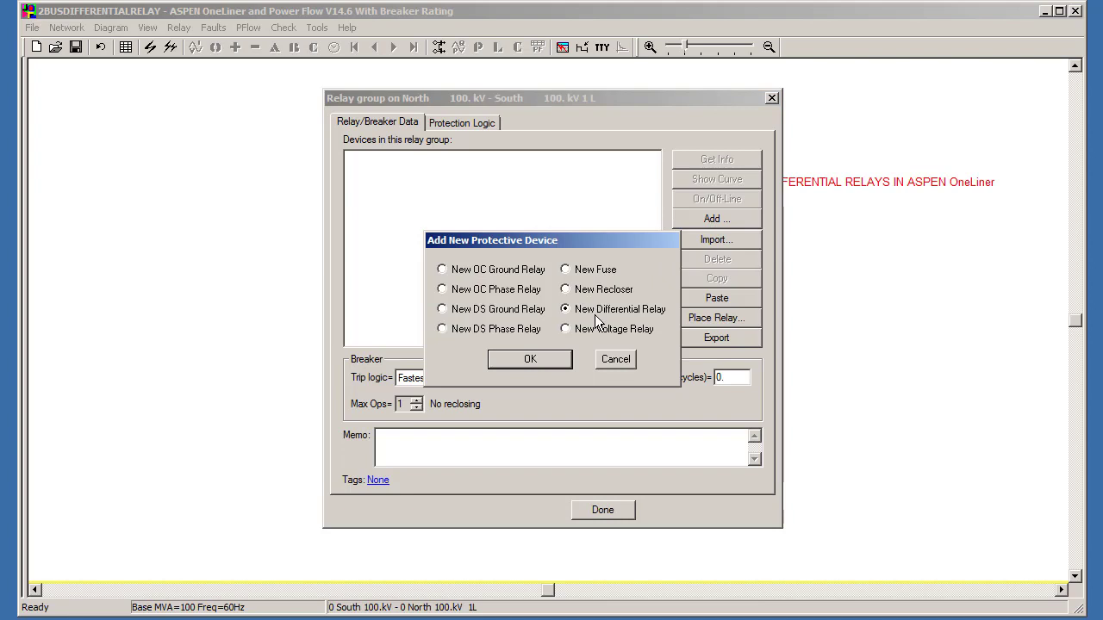
{"action": "left_click", "coordinate": [550, 363]}
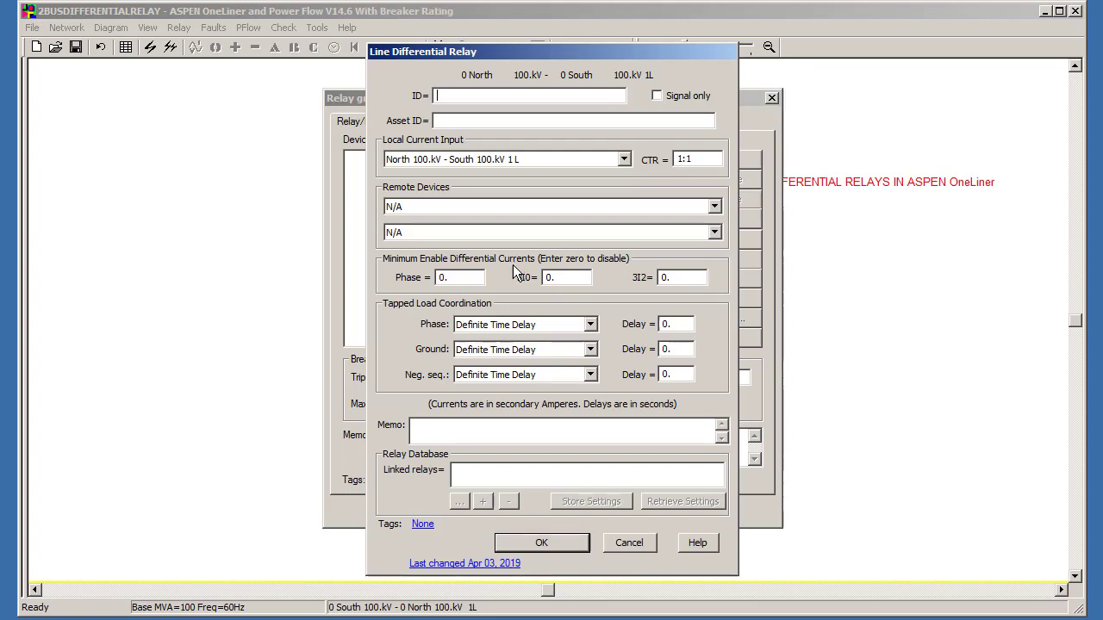
{"action": "type", "text": "ABC"}
Set relay ABC's CTR to 10:1 and its Phase, 3I0 and 3I2 minimum currents to 1
{"action": "left_click", "coordinate": [680, 160]}
{"action": "type", "text": "0"}
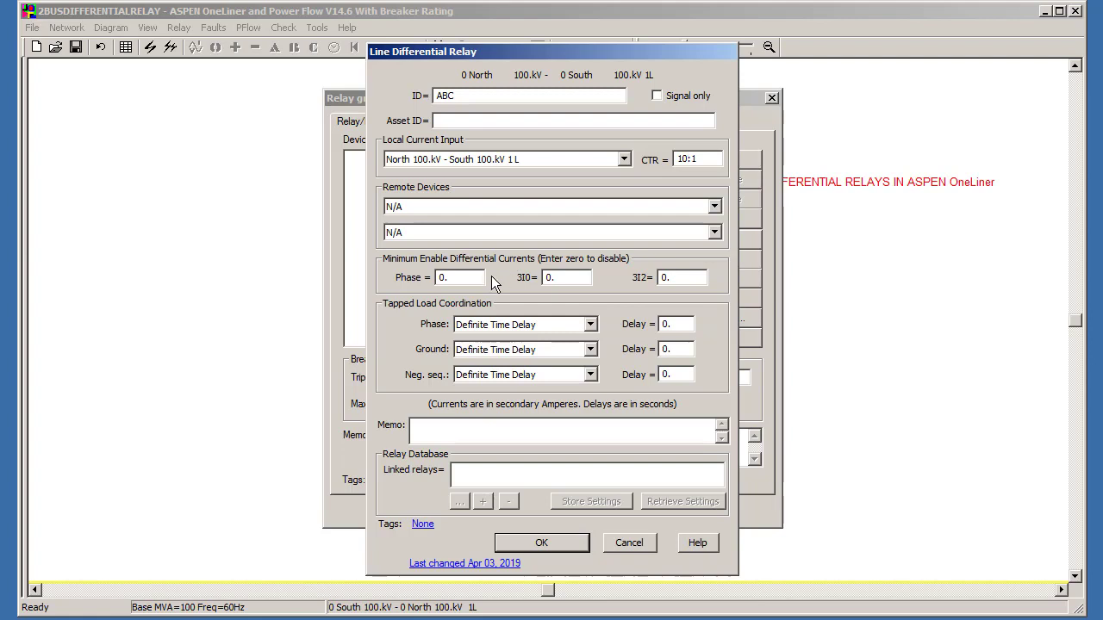
{"action": "left_click_drag", "start_coordinate": [476, 278], "coordinate": [438, 276]}
{"action": "type", "text": "1"}
{"action": "left_click_drag", "start_coordinate": [565, 275], "coordinate": [537, 274]}
{"action": "type", "text": "1"}
{"action": "left_click_drag", "start_coordinate": [677, 277], "coordinate": [661, 277]}
{"action": "type", "text": "1"}
Save relay ABC with no remote device and close the North relay group
{"action": "left_click", "coordinate": [539, 543]}
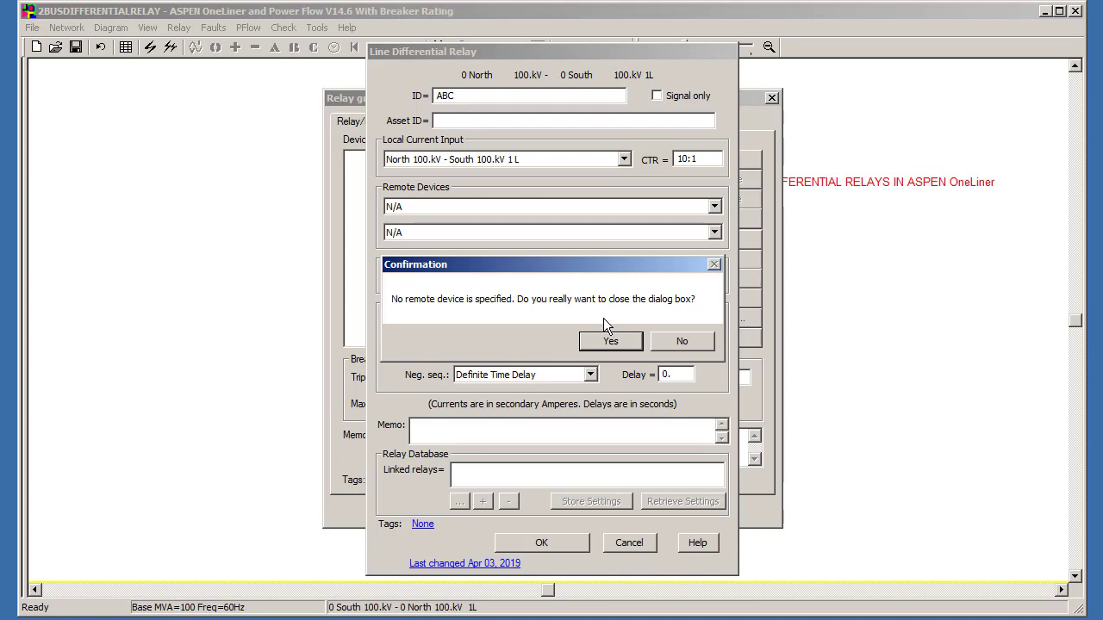
{"action": "left_click", "coordinate": [610, 341]}
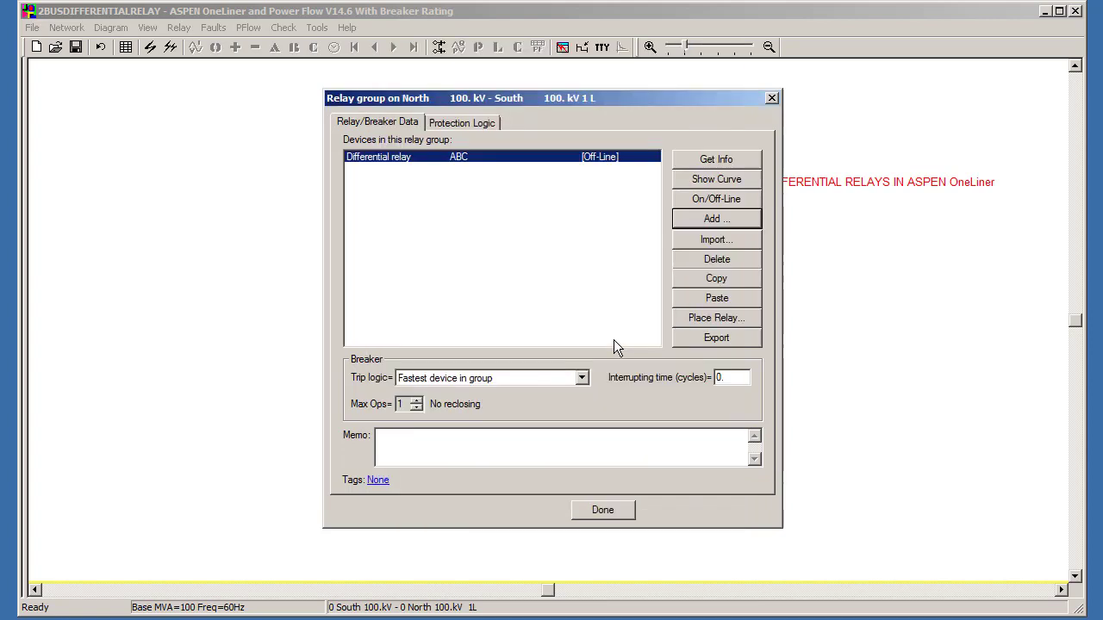
{"action": "left_click", "coordinate": [614, 511]}
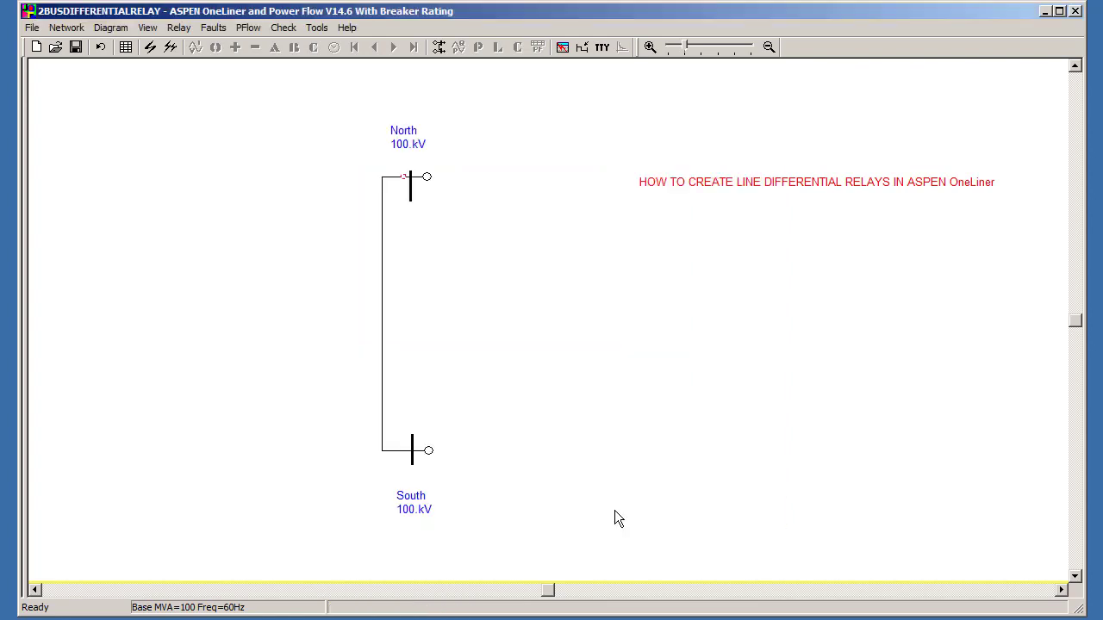
Create a South-end relay group with a new line differential relay named DEF
{"action": "right_click", "coordinate": [402, 456]}
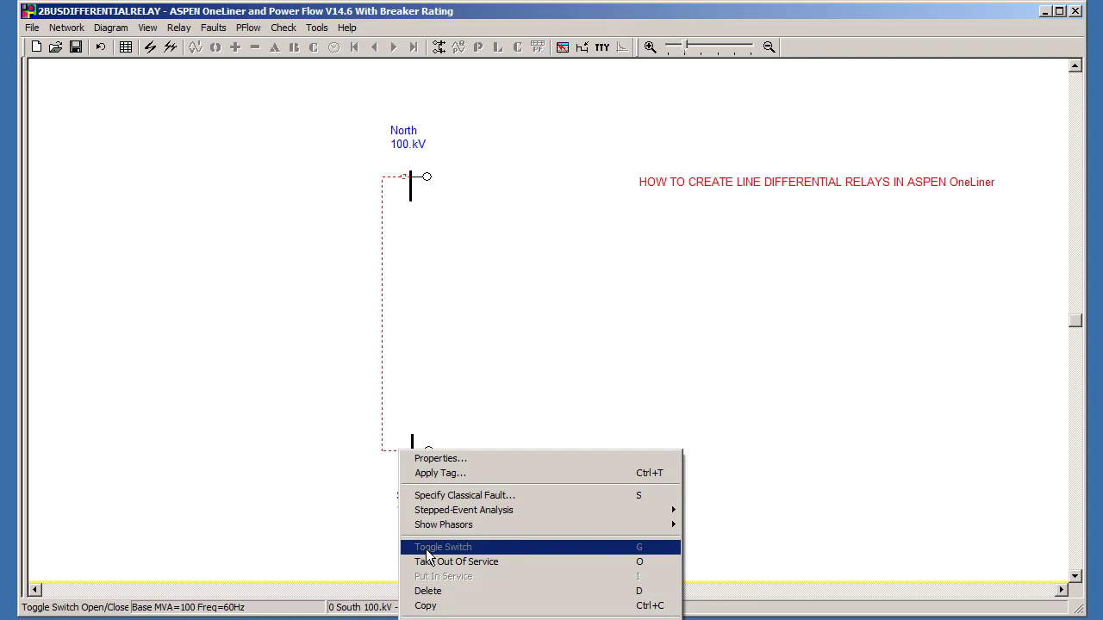
{"action": "left_click", "coordinate": [430, 617]}
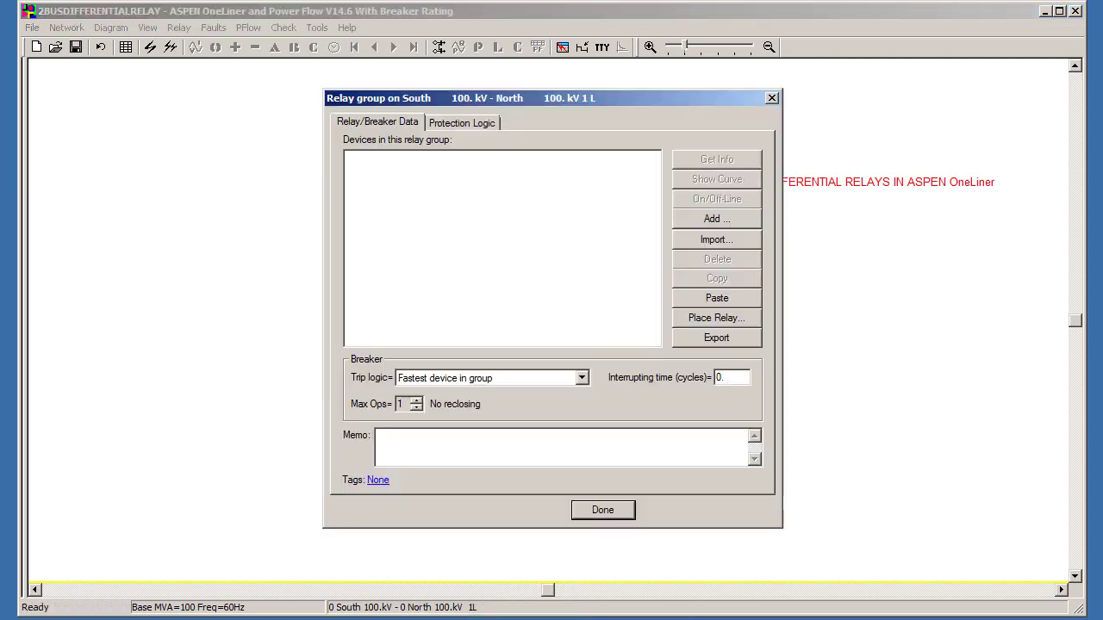
{"action": "left_click", "coordinate": [711, 220]}
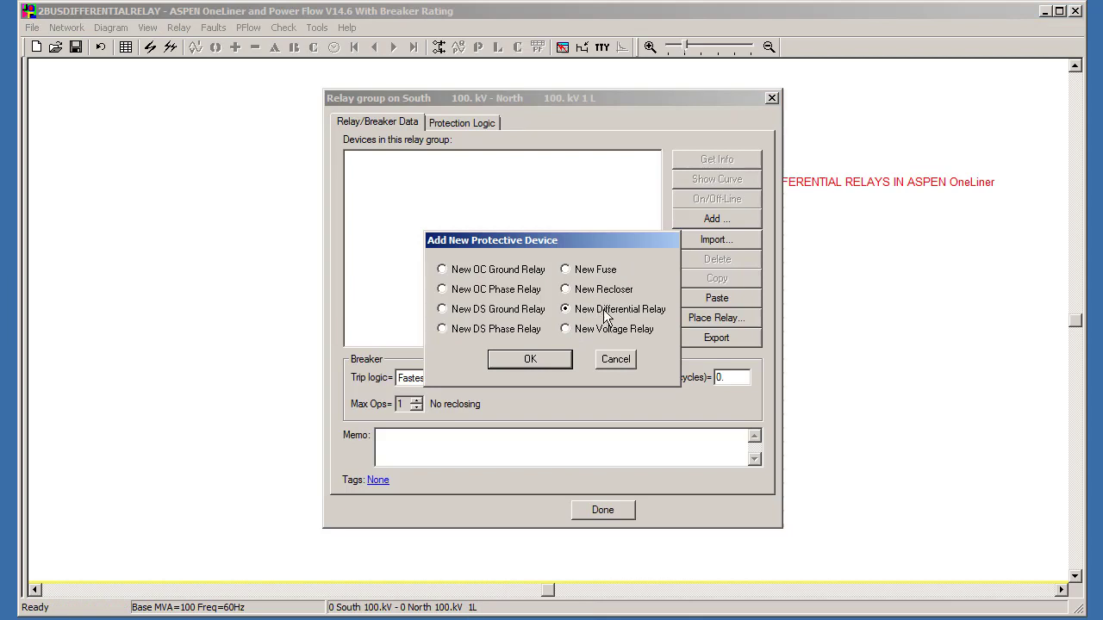
{"action": "left_click", "coordinate": [551, 366]}
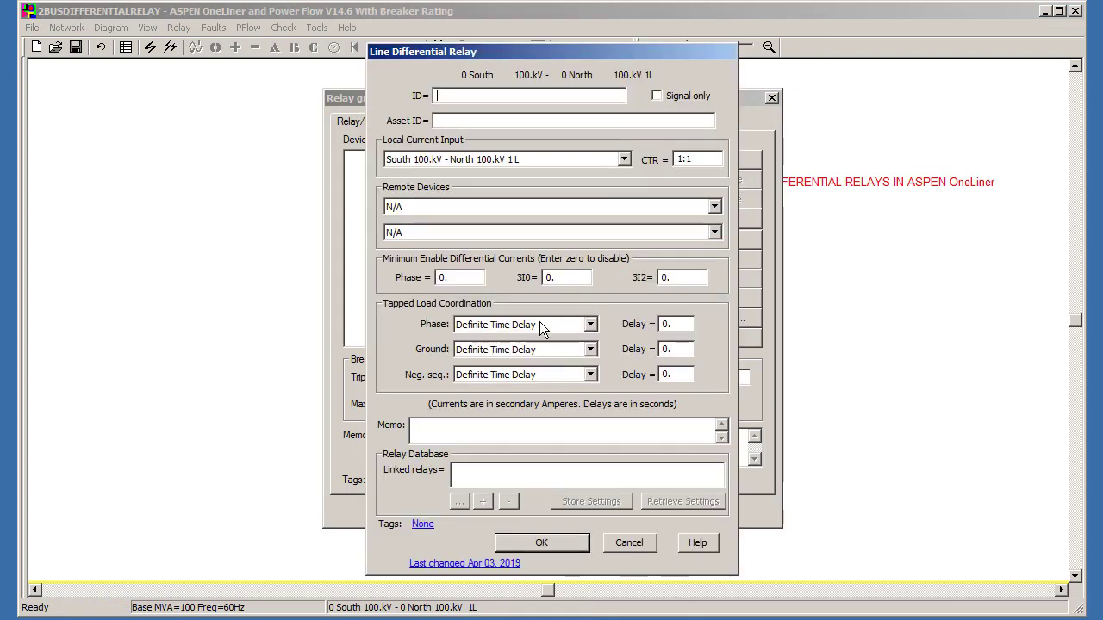
{"action": "type", "text": "DEF"}
Set relay DEF's CTR to 10:1 and its Phase, 3I0 and 3I2 minimum currents to 1
{"action": "left_click", "coordinate": [681, 159]}
{"action": "type", "text": "0"}
{"action": "left_click", "coordinate": [479, 277]}
{"action": "key", "text": "shift+Home"}
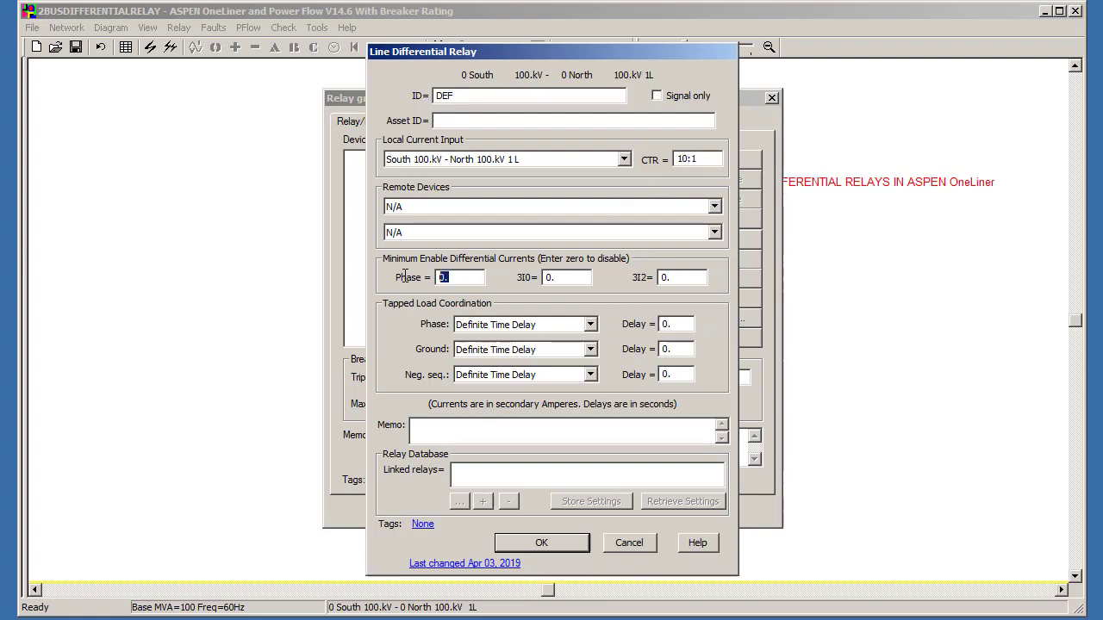
{"action": "type", "text": "1"}
{"action": "left_click", "coordinate": [570, 277]}
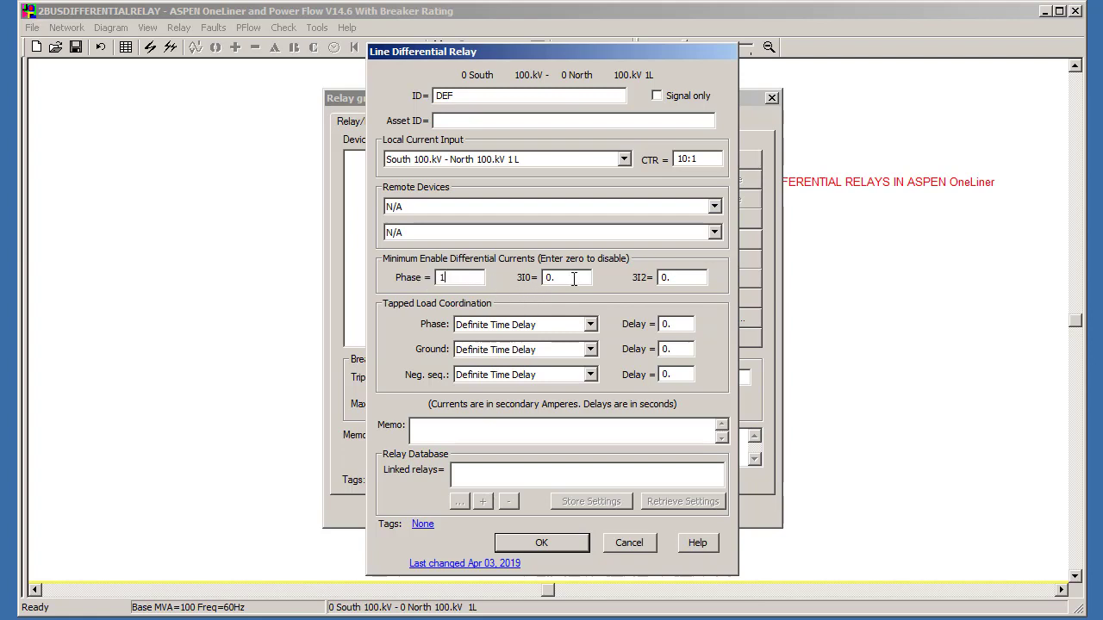
{"action": "key", "text": "shift+Home"}
{"action": "type", "text": "1"}
{"action": "left_click", "coordinate": [682, 277]}
{"action": "key", "text": "shift+Home"}
{"action": "type", "text": "1"}
Select relay ABC as DEF's first remote device, after dismissing a no-selection warning
{"action": "left_click", "coordinate": [715, 207]}
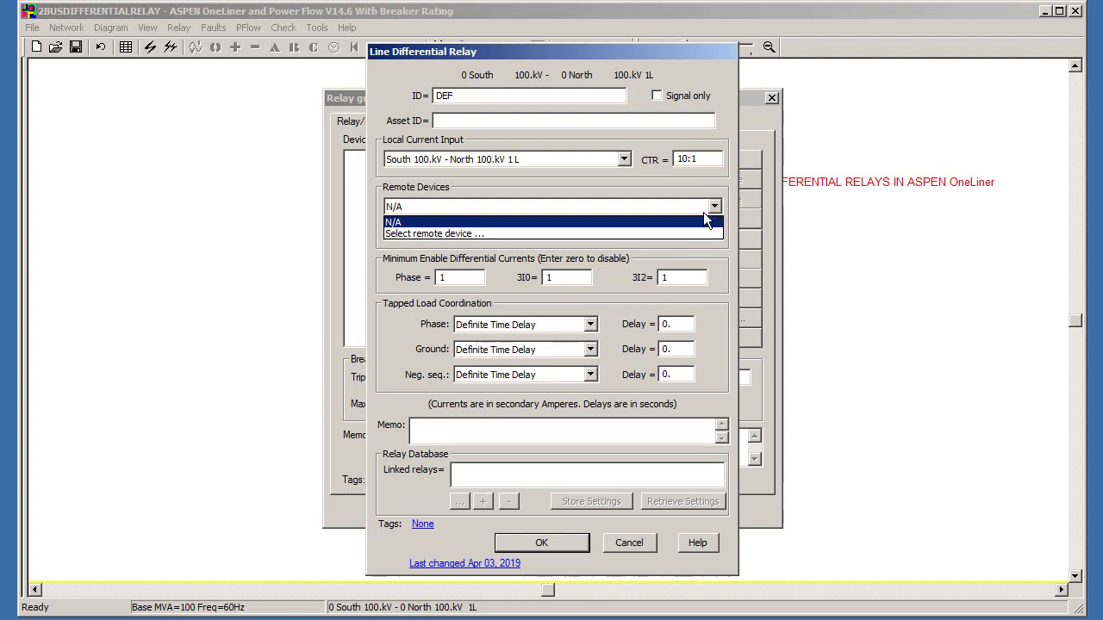
{"action": "left_click", "coordinate": [434, 233]}
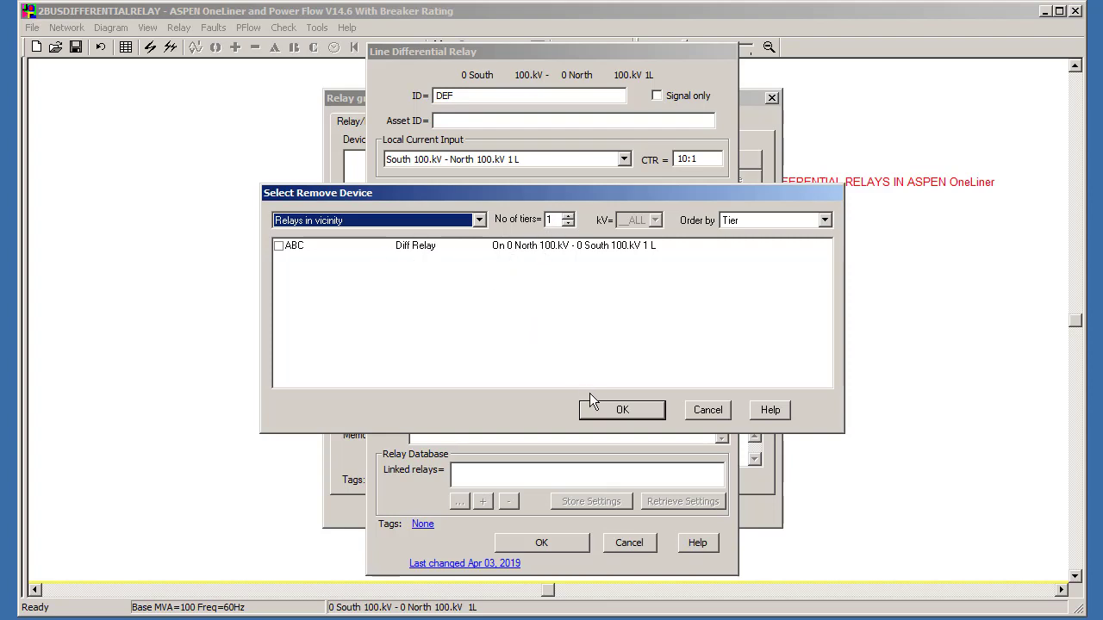
{"action": "left_click", "coordinate": [629, 409]}
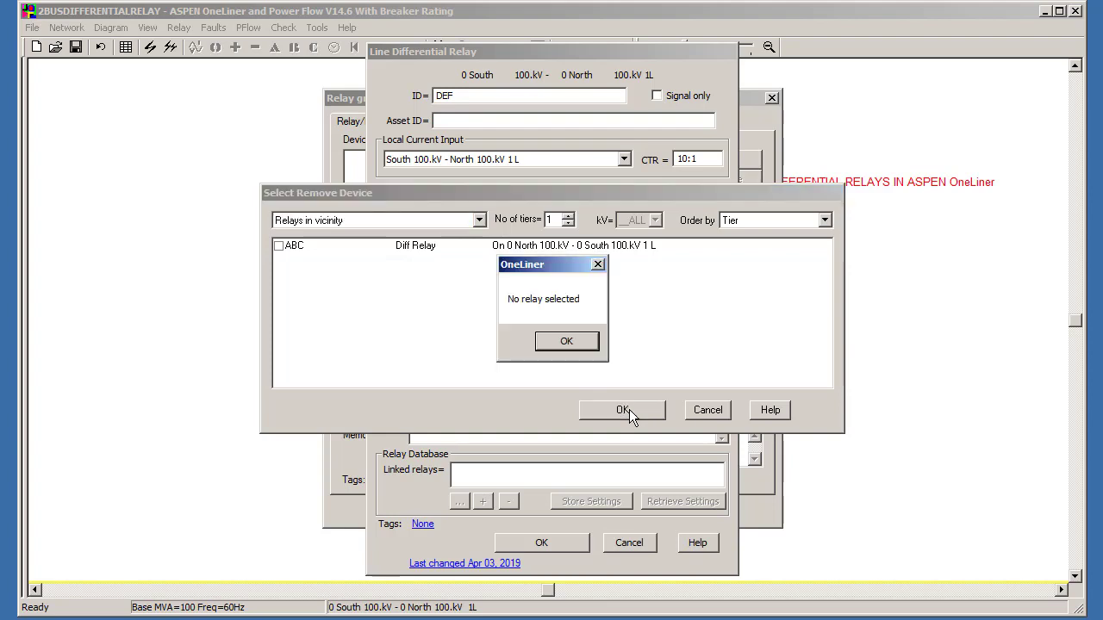
{"action": "left_click", "coordinate": [565, 343]}
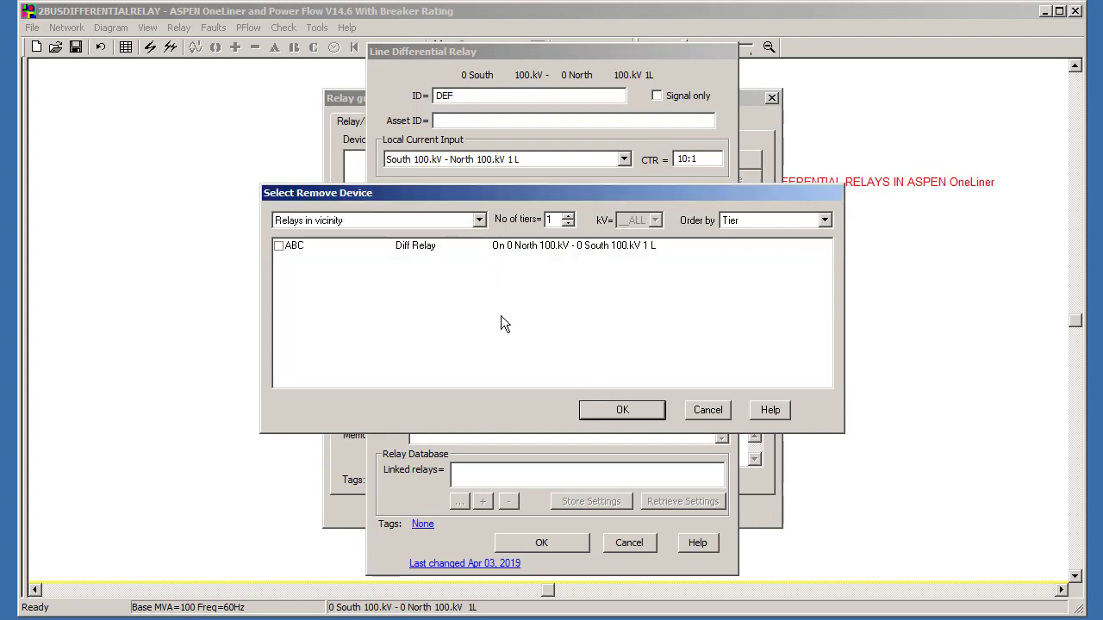
{"action": "left_click", "coordinate": [278, 246]}
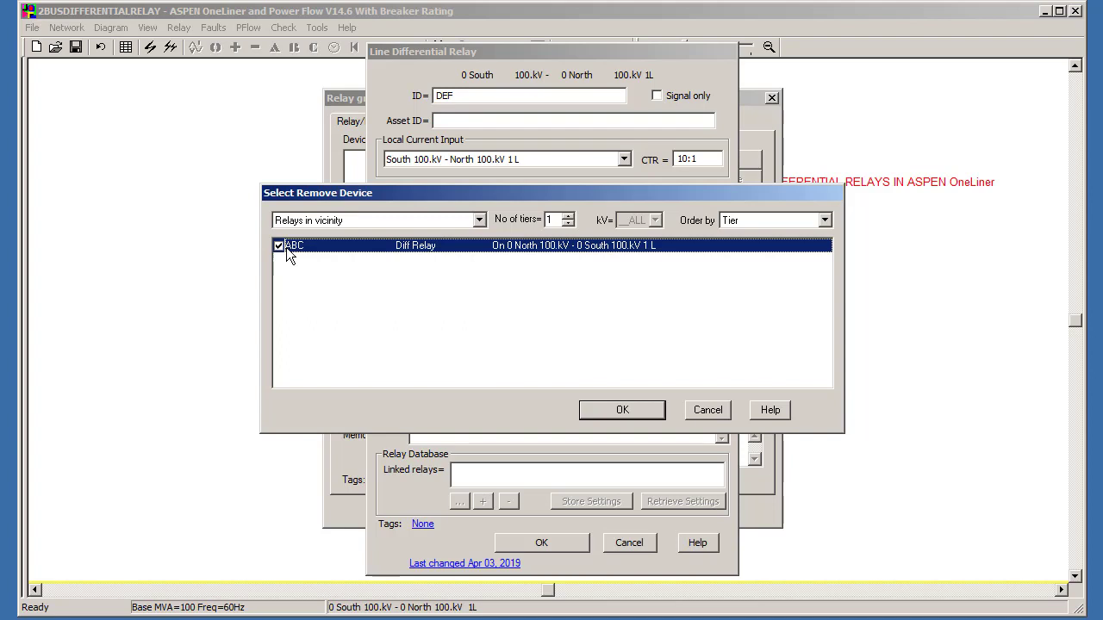
{"action": "left_click", "coordinate": [629, 414]}
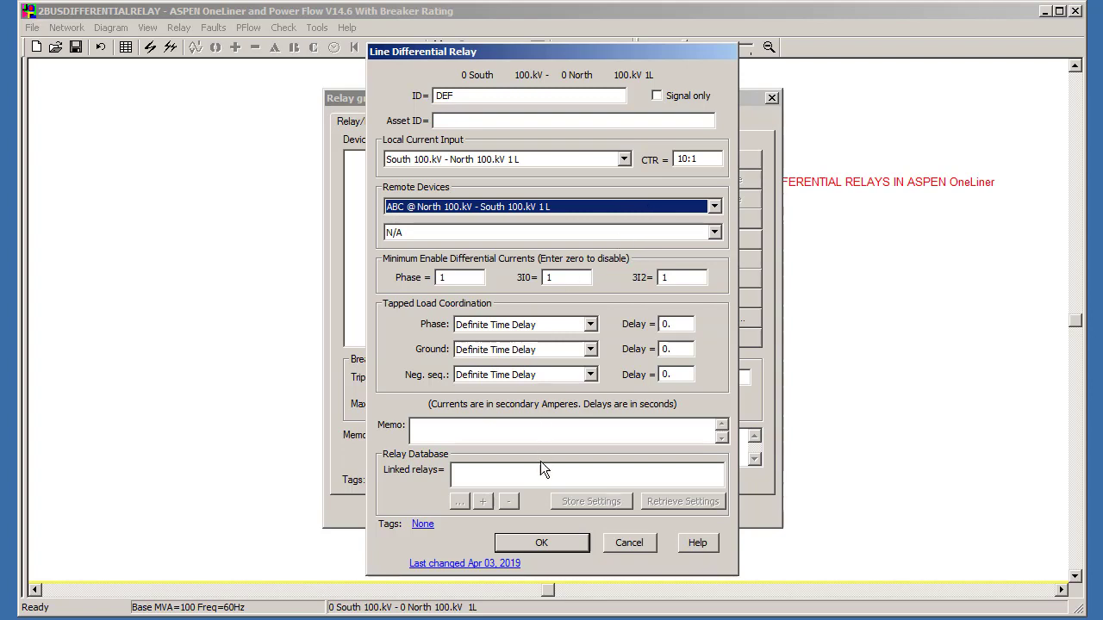
Save relay DEF and close the South relay group dialog
{"action": "left_click", "coordinate": [549, 541]}
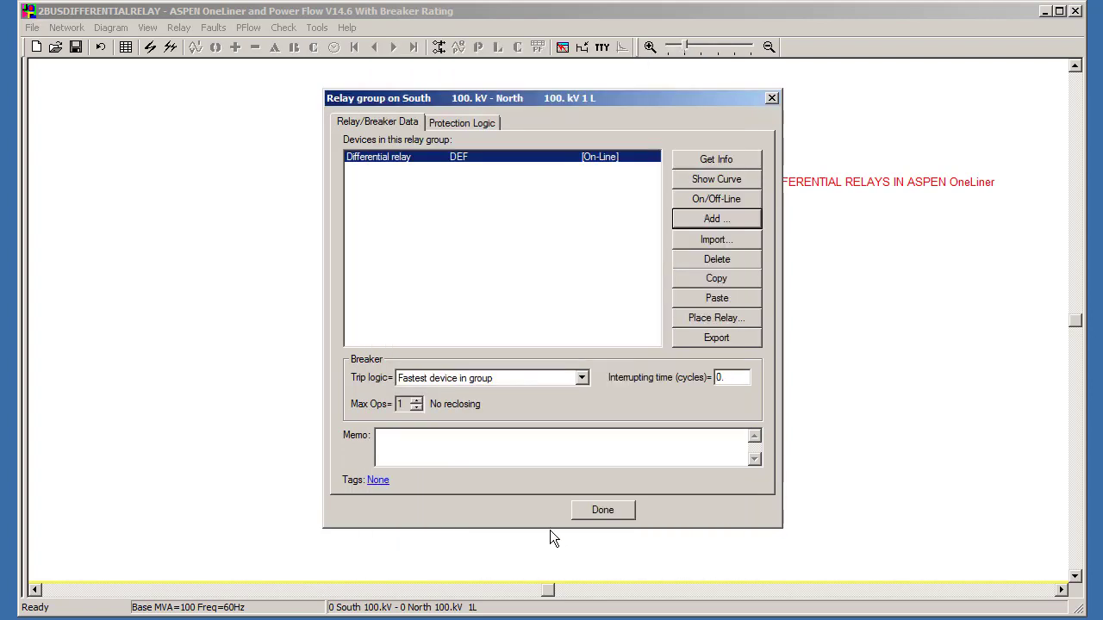
{"action": "left_click", "coordinate": [617, 508]}
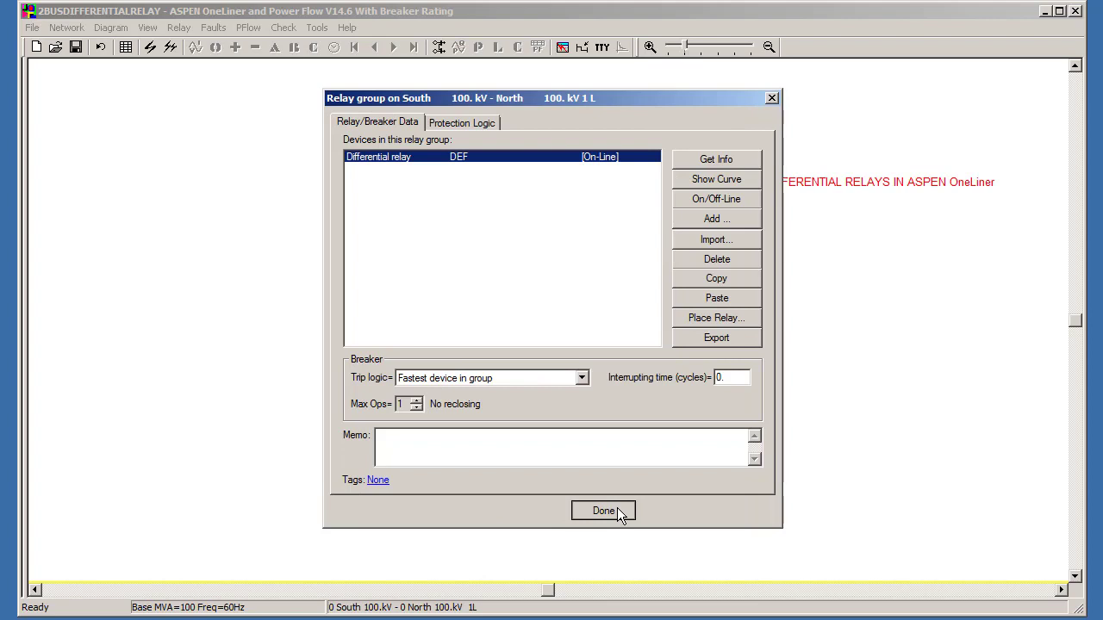
{"action": "left_click", "coordinate": [617, 508]}
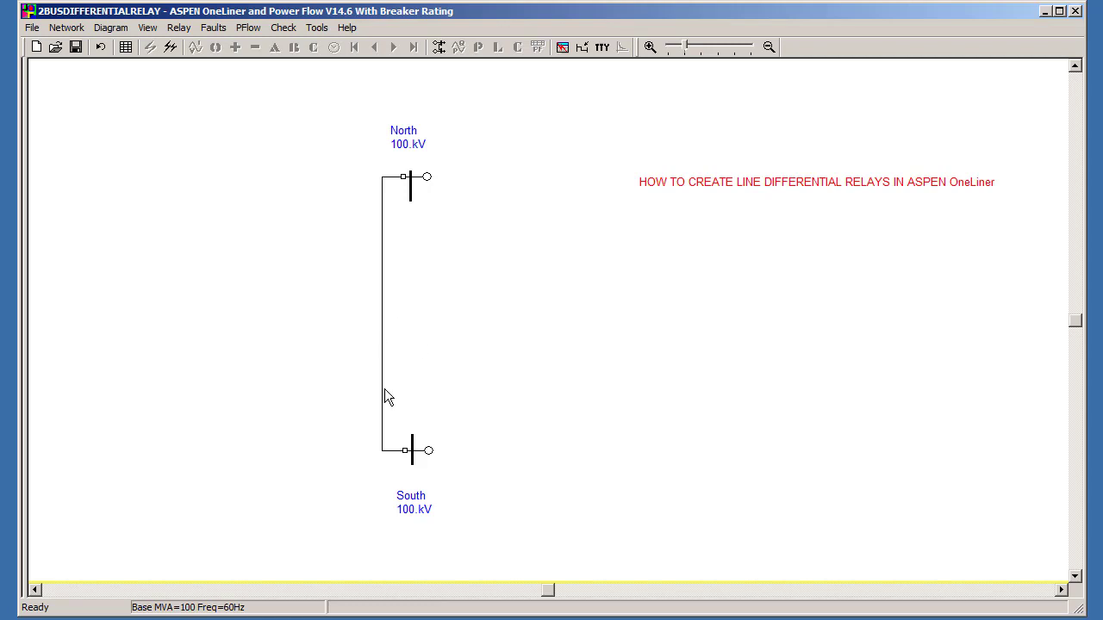
Run a phase-A 1LG intermediate fault, no outage, at 50% of the North–South line
{"action": "left_click", "coordinate": [385, 411]}
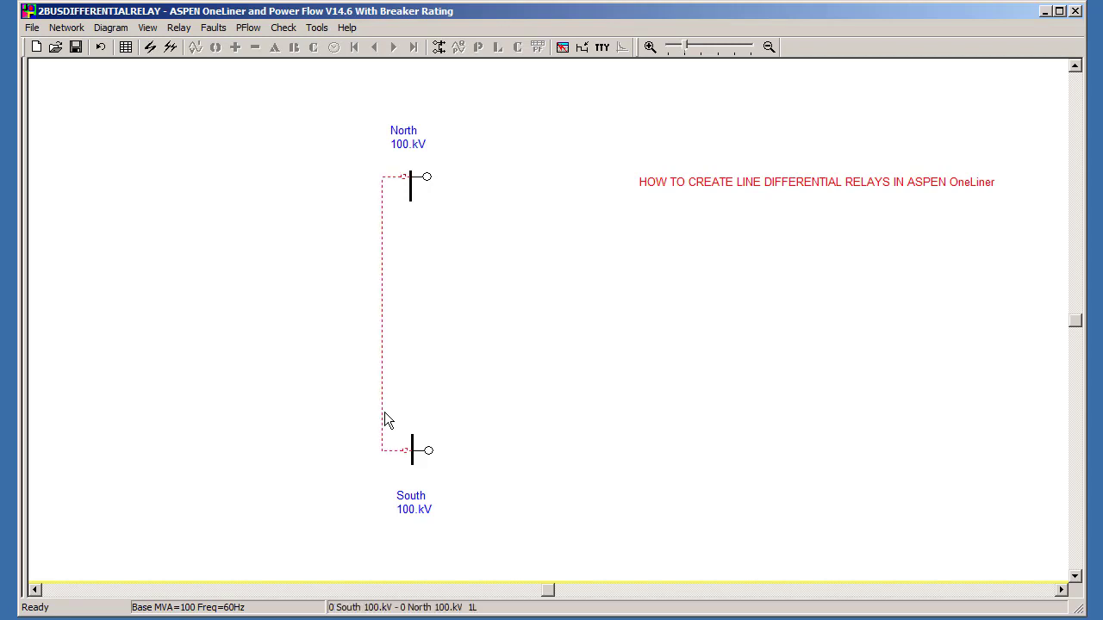
{"action": "key", "text": "ctrl+f"}
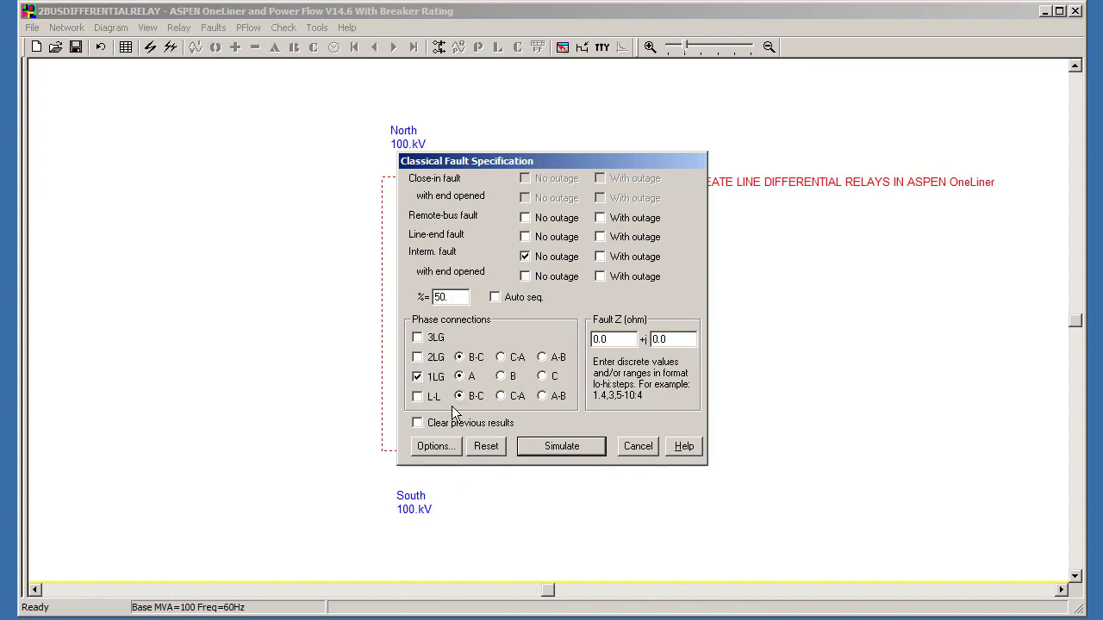
{"action": "left_click", "coordinate": [574, 445]}
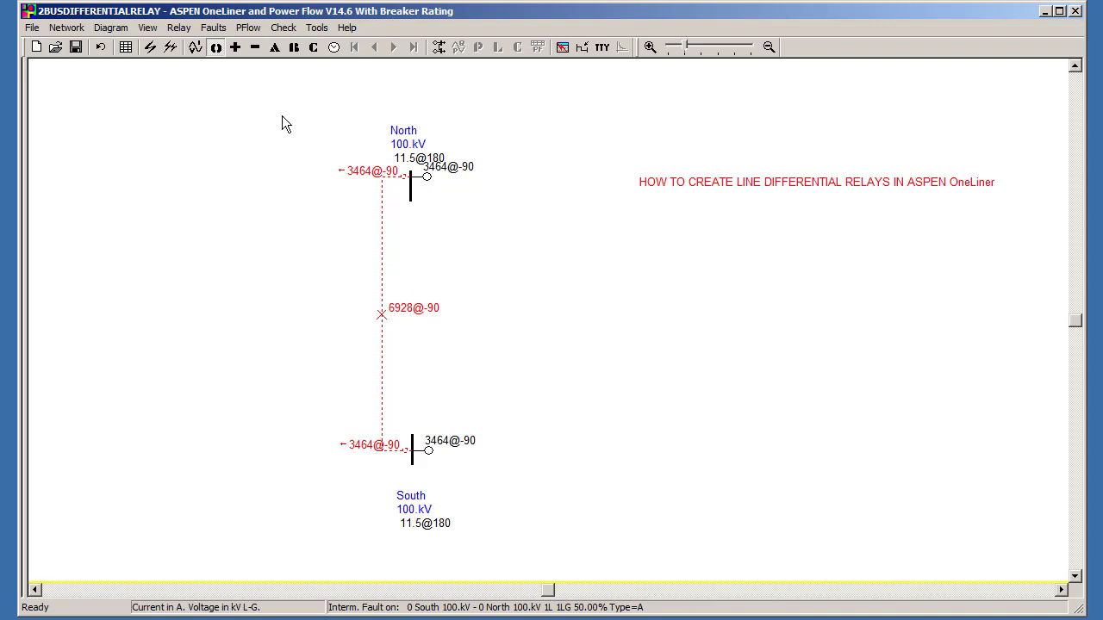
Display relay operating times, showing DIFFP tripping in 0.000 s at both ends
{"action": "left_click", "coordinate": [335, 47]}
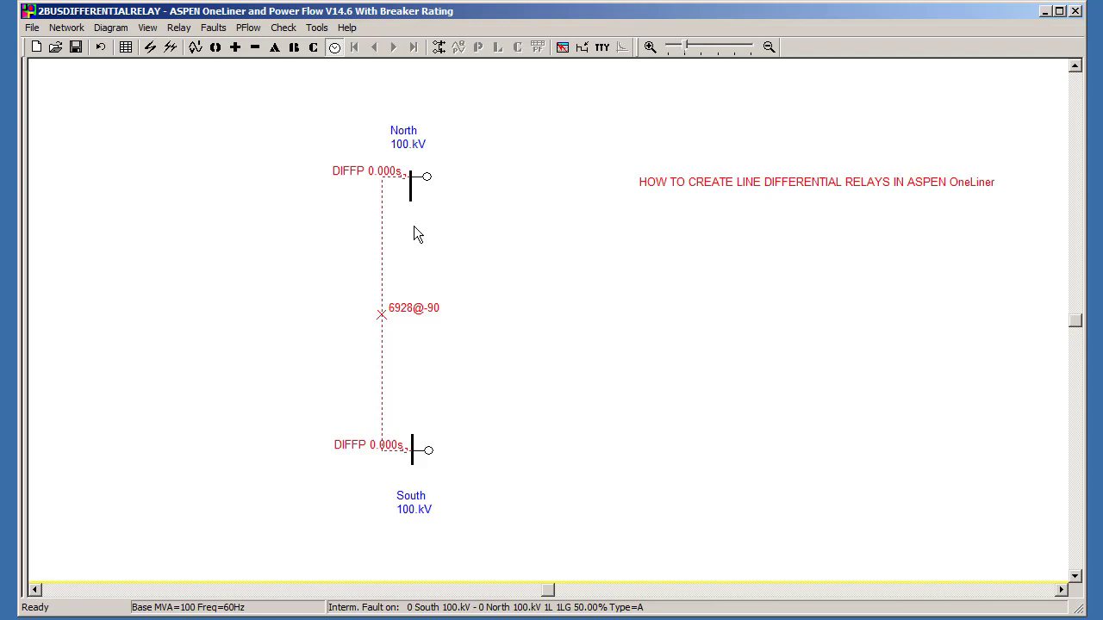
Open recent case 2BusDifferentialRelay-WithTap, discarding changes to the two-bus case
{"action": "left_click", "coordinate": [32, 28]}
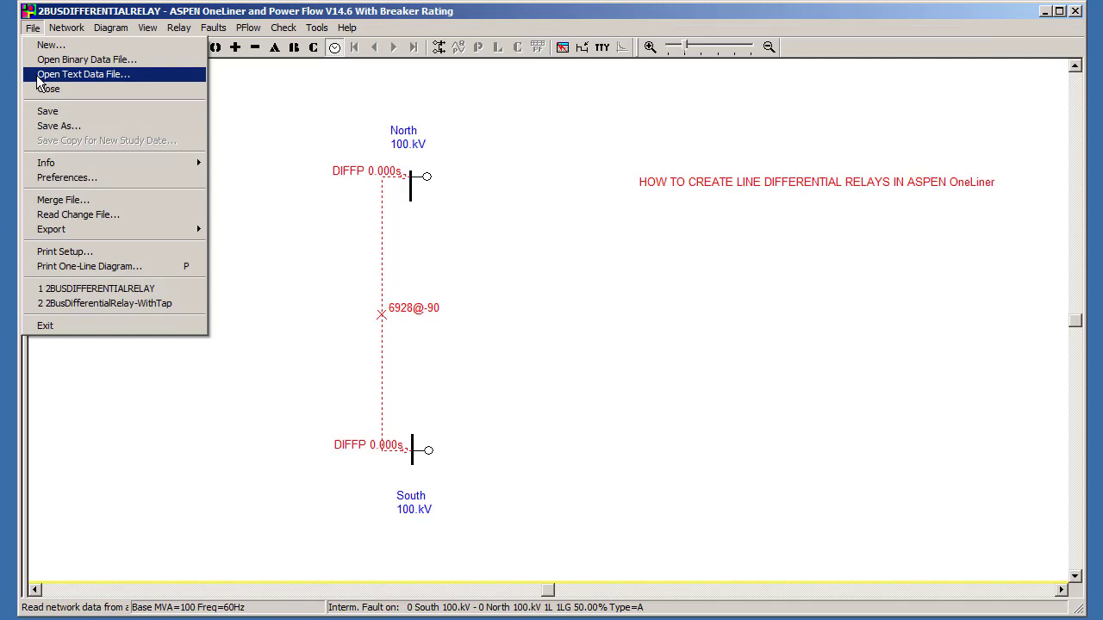
{"action": "left_click", "coordinate": [86, 303]}
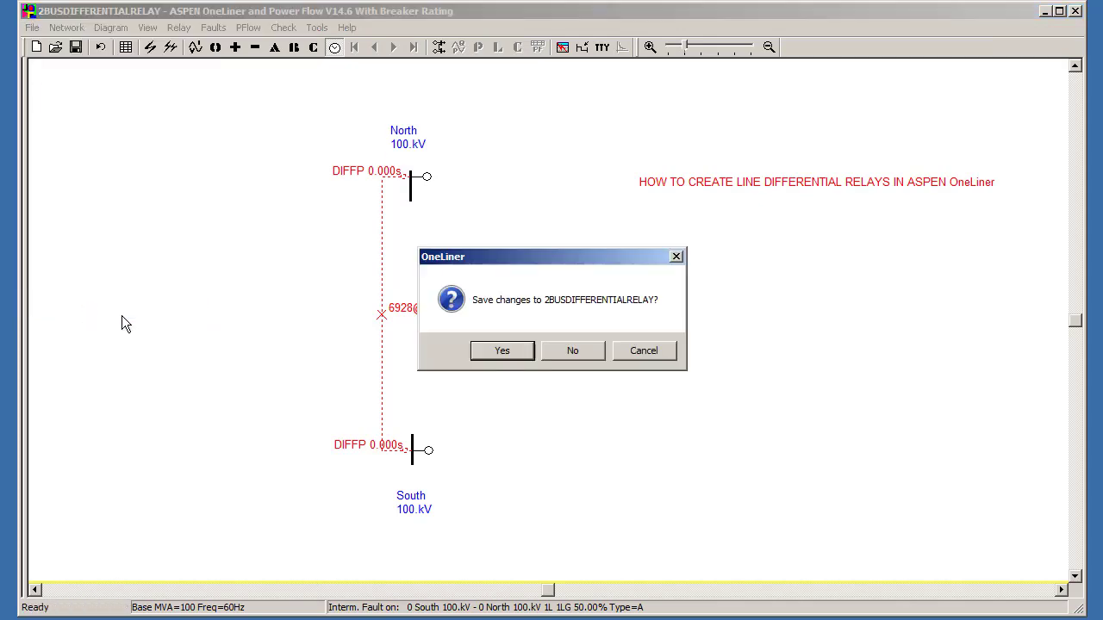
{"action": "left_click", "coordinate": [575, 353]}
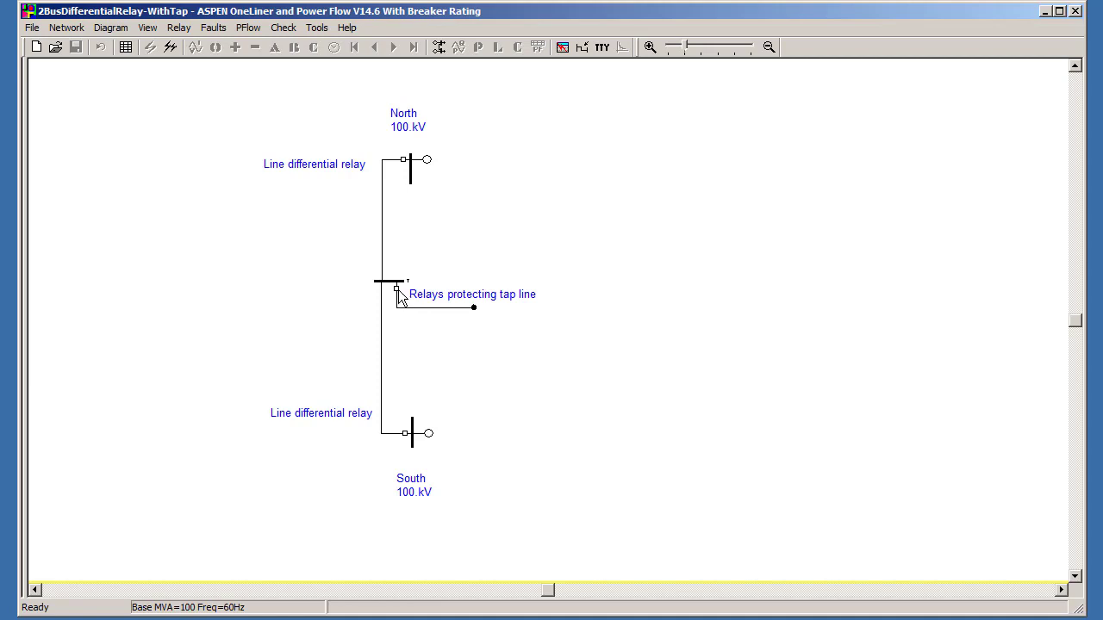
Set North relay ABC's phase, ground and negative-sequence tapped-load delays to 0.1 s and save
{"action": "double_click", "coordinate": [403, 160]}
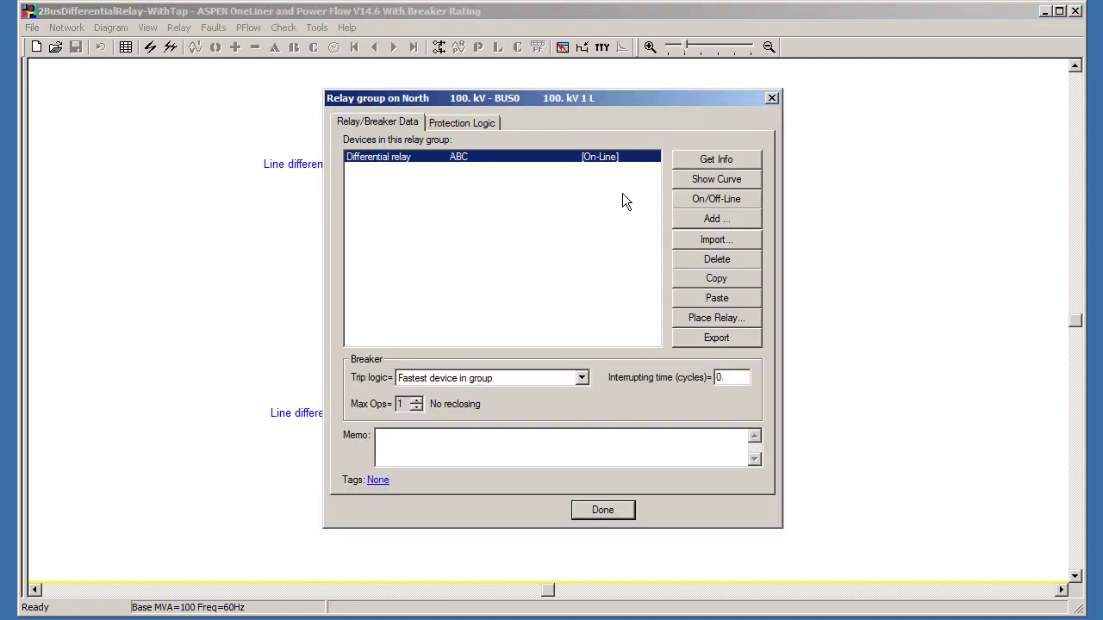
{"action": "left_click", "coordinate": [706, 161]}
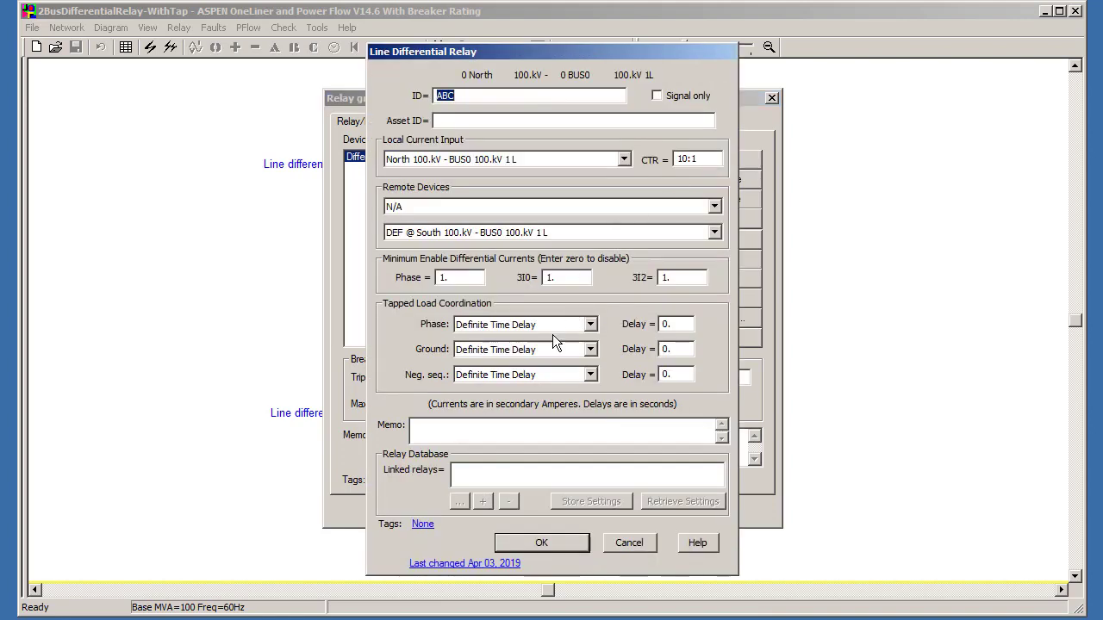
{"action": "left_click", "coordinate": [677, 324]}
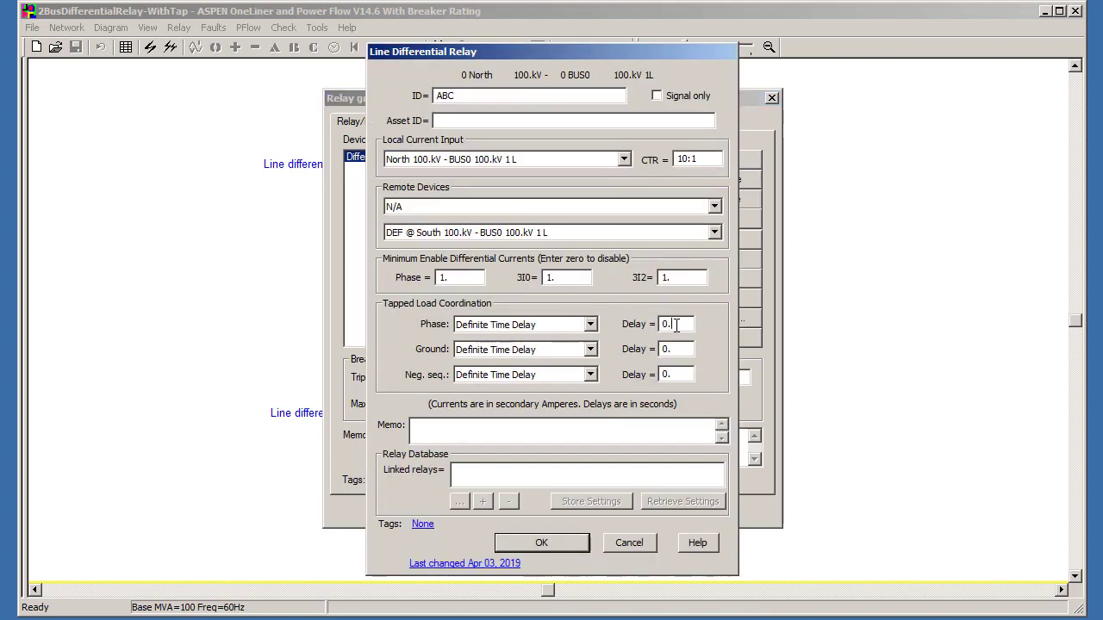
{"action": "type", "text": "1"}
{"action": "left_click", "coordinate": [677, 348]}
{"action": "type", "text": "1"}
{"action": "left_click", "coordinate": [681, 374]}
{"action": "type", "text": "1"}
{"action": "left_click", "coordinate": [568, 545]}
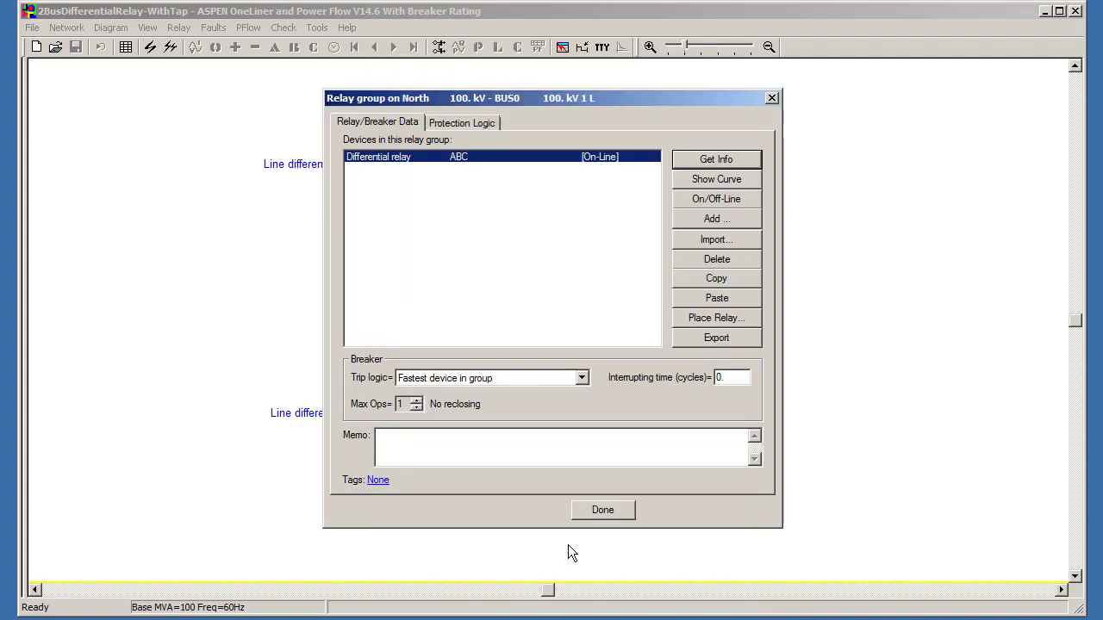
{"action": "left_click", "coordinate": [598, 517]}
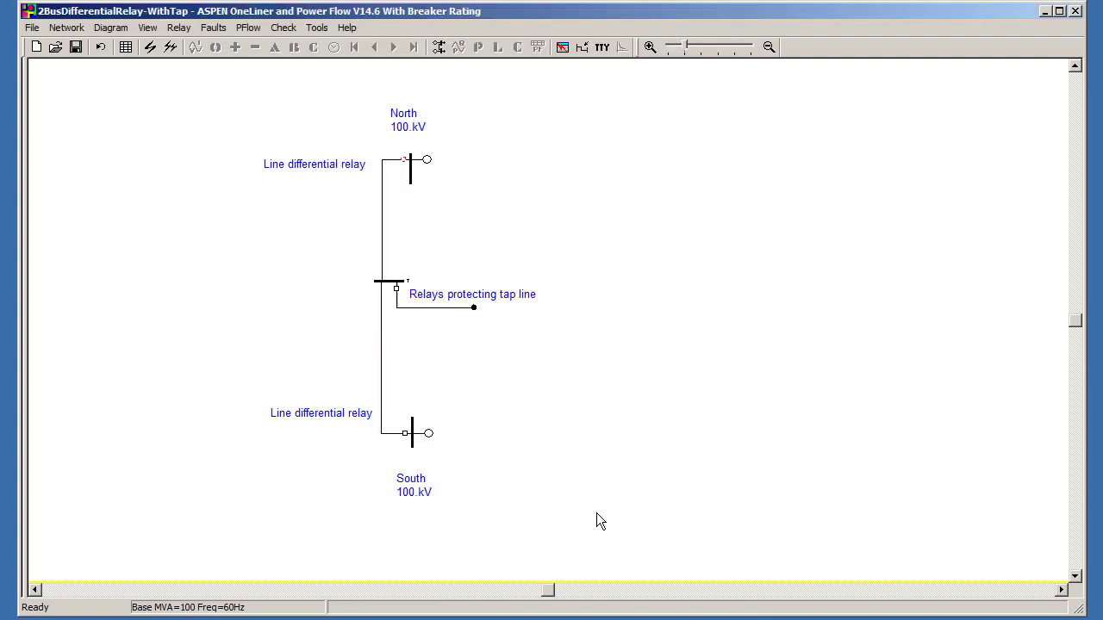
Set South relay DEF's phase, ground and negative-sequence tapped-load delays to 0.1 s and save
{"action": "double_click", "coordinate": [405, 435]}
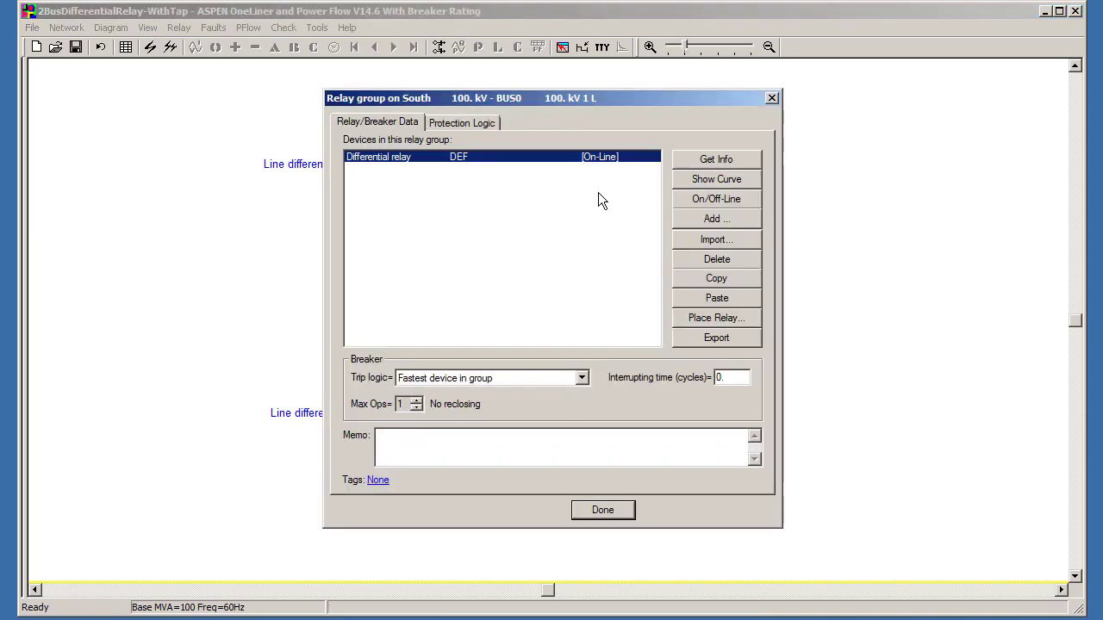
{"action": "double_click", "coordinate": [559, 158]}
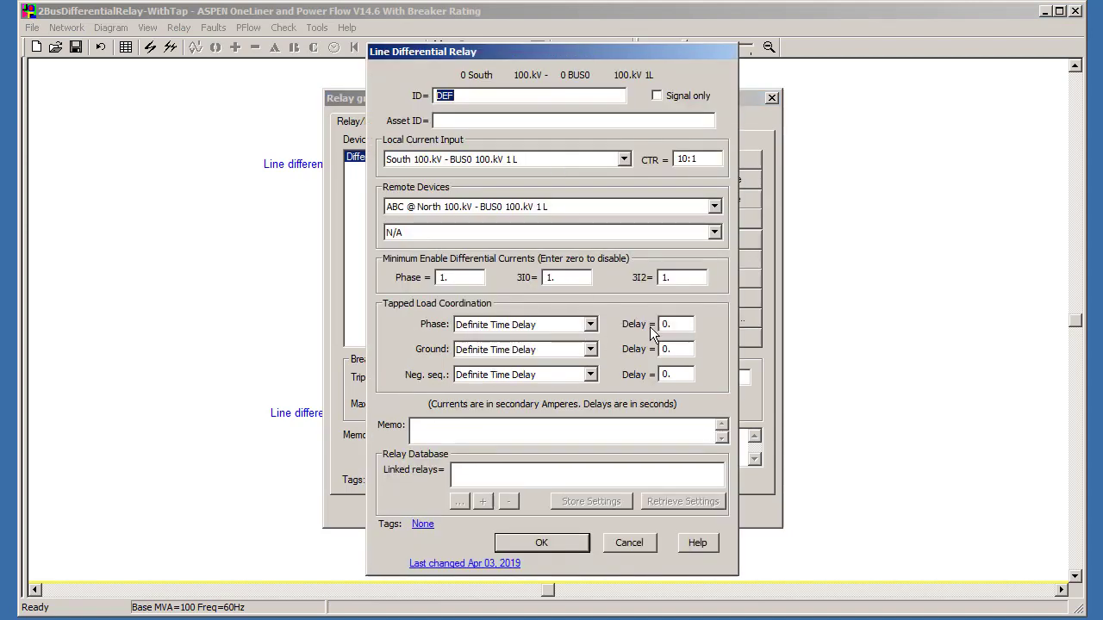
{"action": "left_click", "coordinate": [681, 324]}
{"action": "type", "text": "1"}
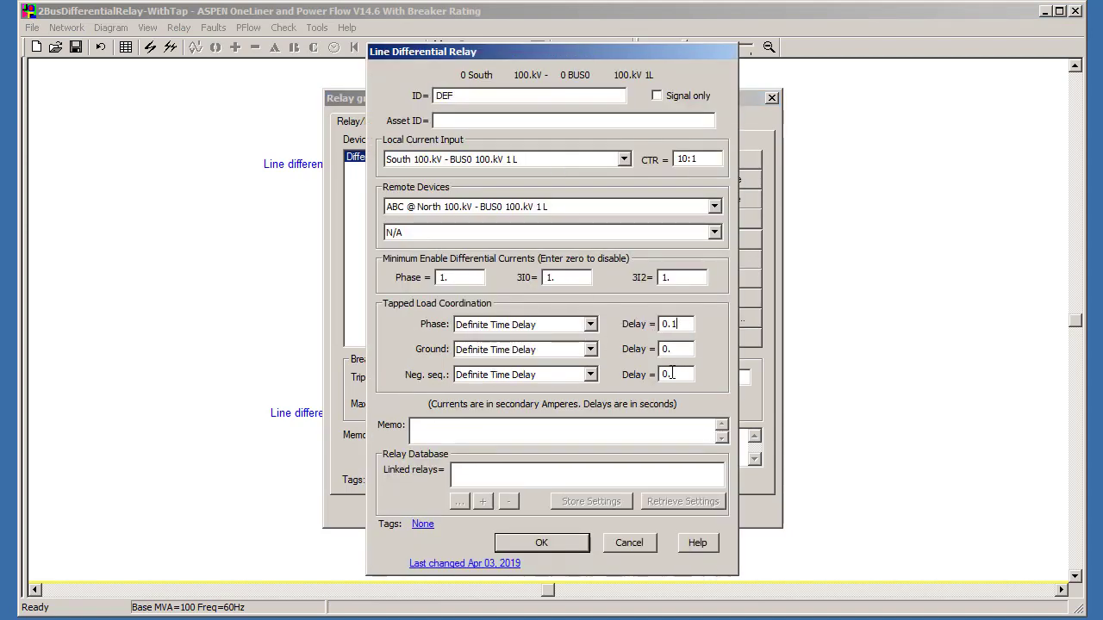
{"action": "left_click", "coordinate": [689, 350]}
{"action": "type", "text": "1"}
{"action": "left_click", "coordinate": [680, 375]}
{"action": "type", "text": "1"}
{"action": "left_click", "coordinate": [555, 543]}
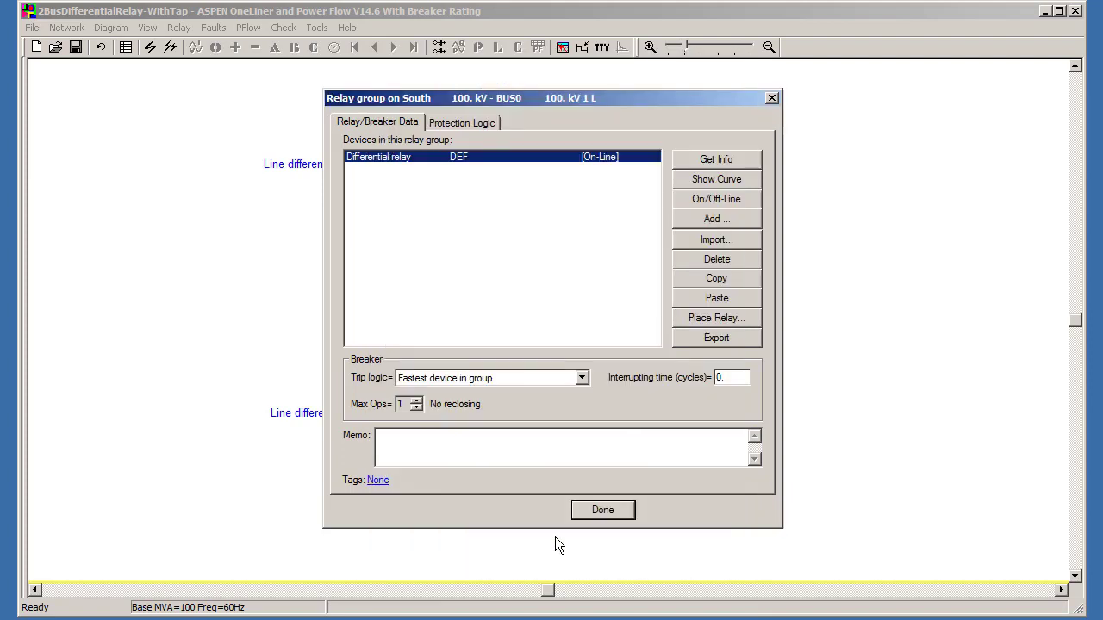
{"action": "left_click", "coordinate": [603, 510]}
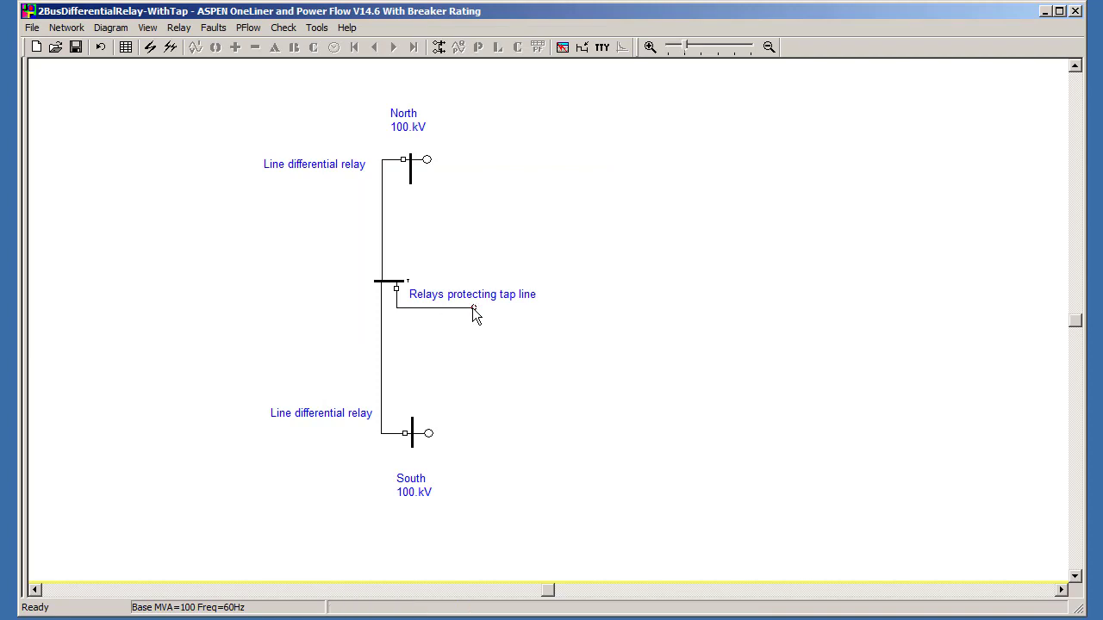
Simulate a phase-A 1LG fault at the tap-load bus and show both DIFFP relays tripping at 0.100 s
{"action": "key", "text": "ctrl+f"}
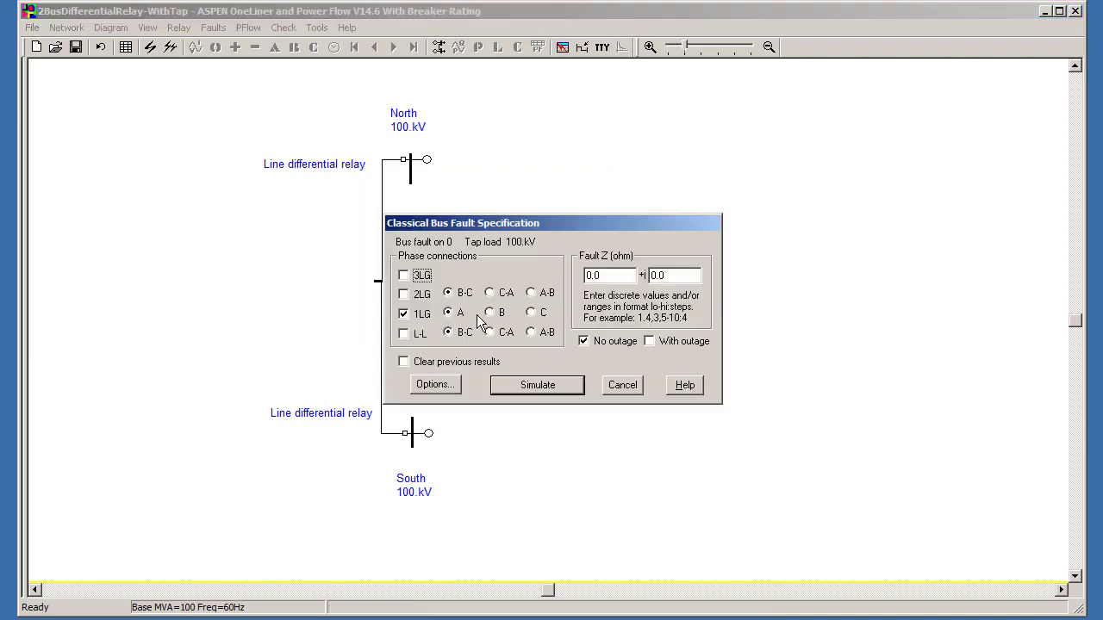
{"action": "left_click", "coordinate": [534, 386]}
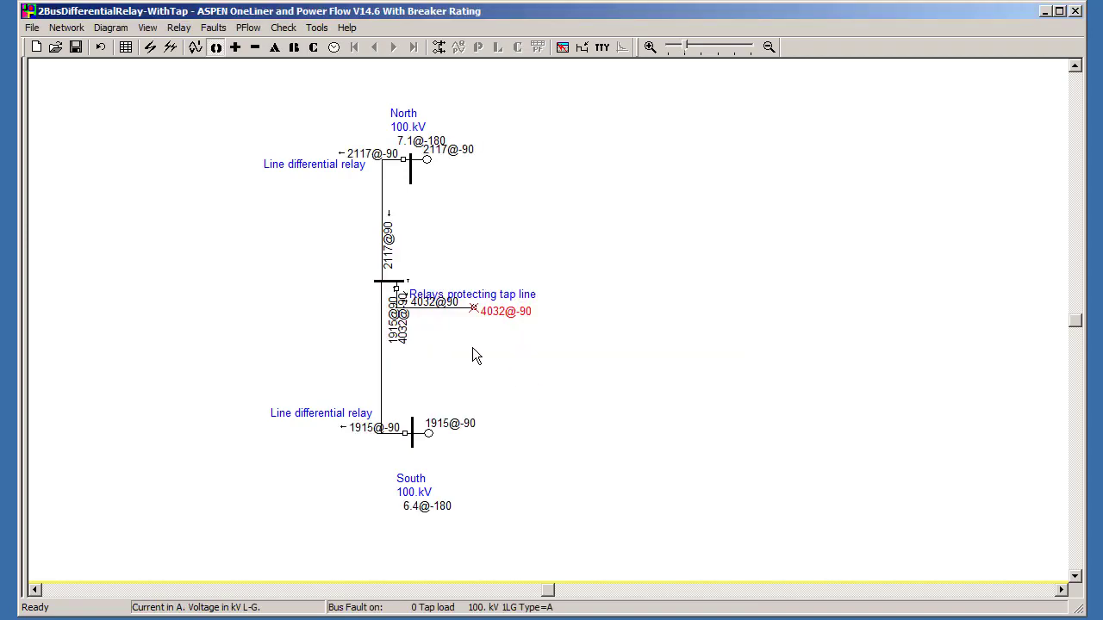
{"action": "left_click", "coordinate": [333, 47]}
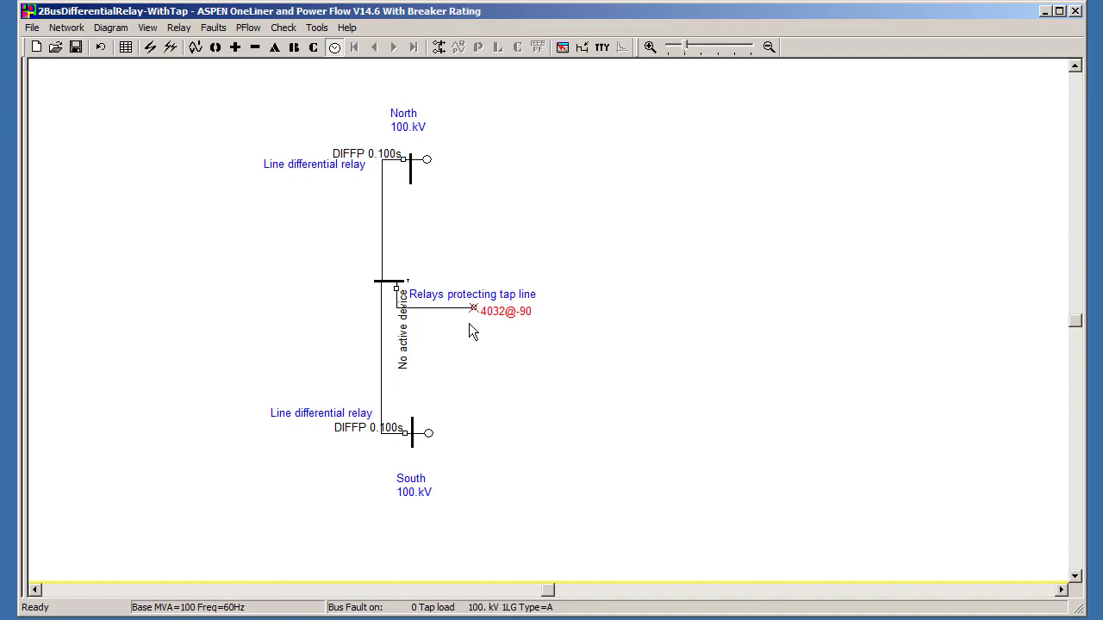
Open relay ABC's Line Differential settings from the North relay group to check the 0.1 s delays
{"action": "double_click", "coordinate": [403, 160]}
{"action": "double_click", "coordinate": [419, 158]}
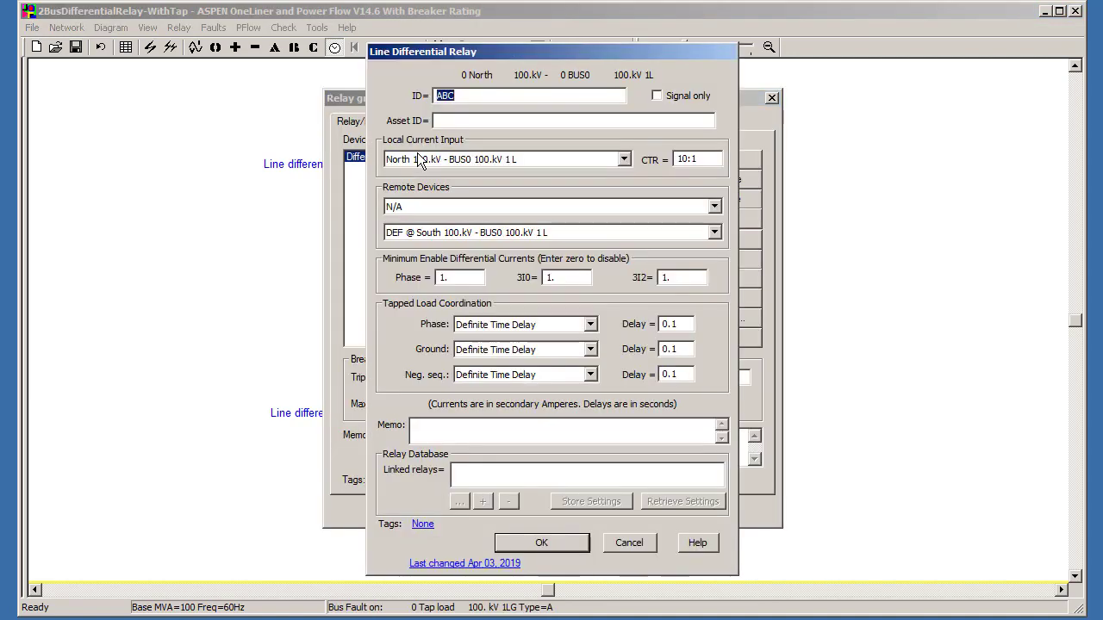